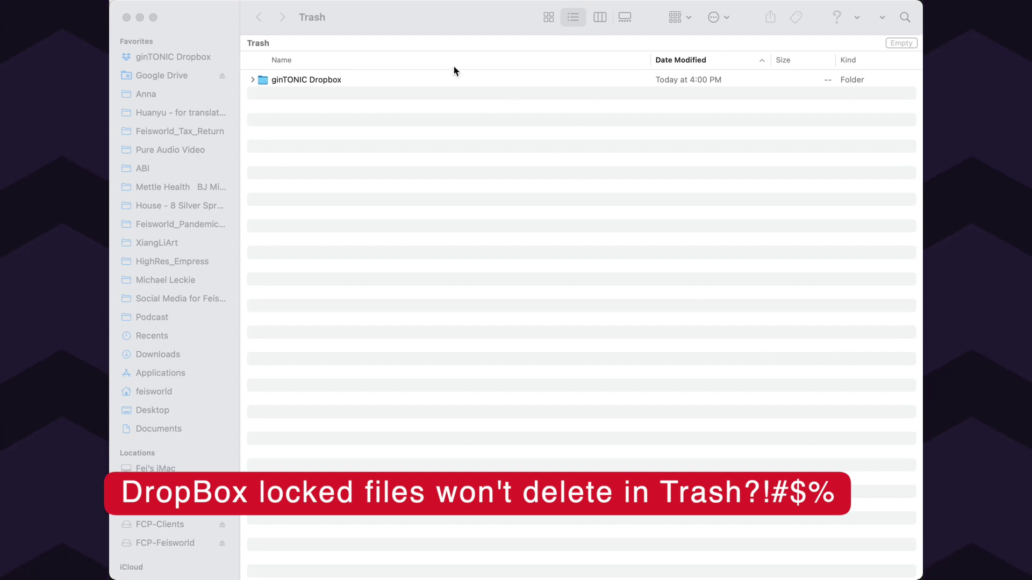
# Switch the Trash to column view and choose Empty Trash on the ginTONIC Dropbox folder
pyautogui.click(332, 80)
pyautogui.press('super+3')
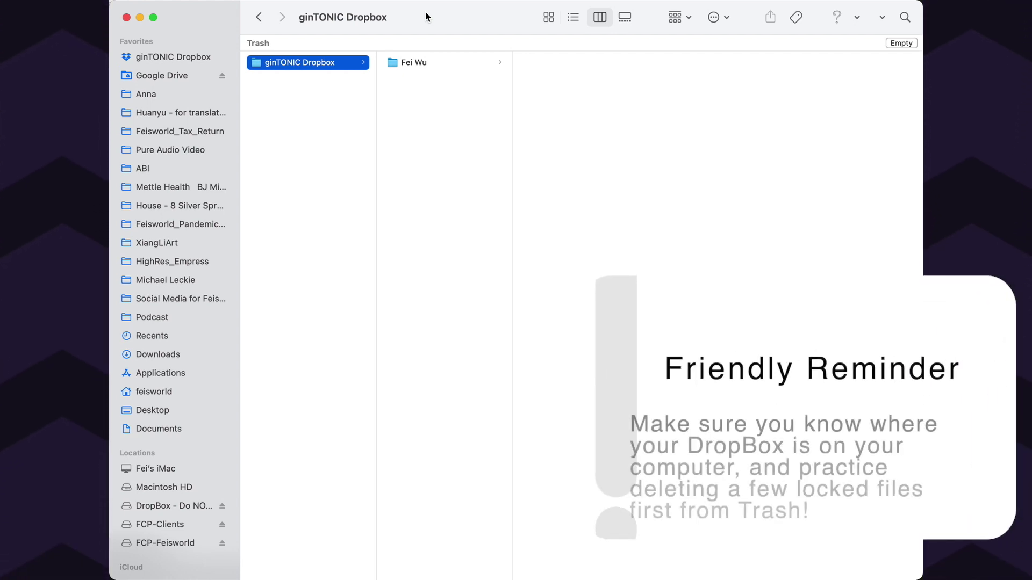
pyautogui.rightClick(340, 62)
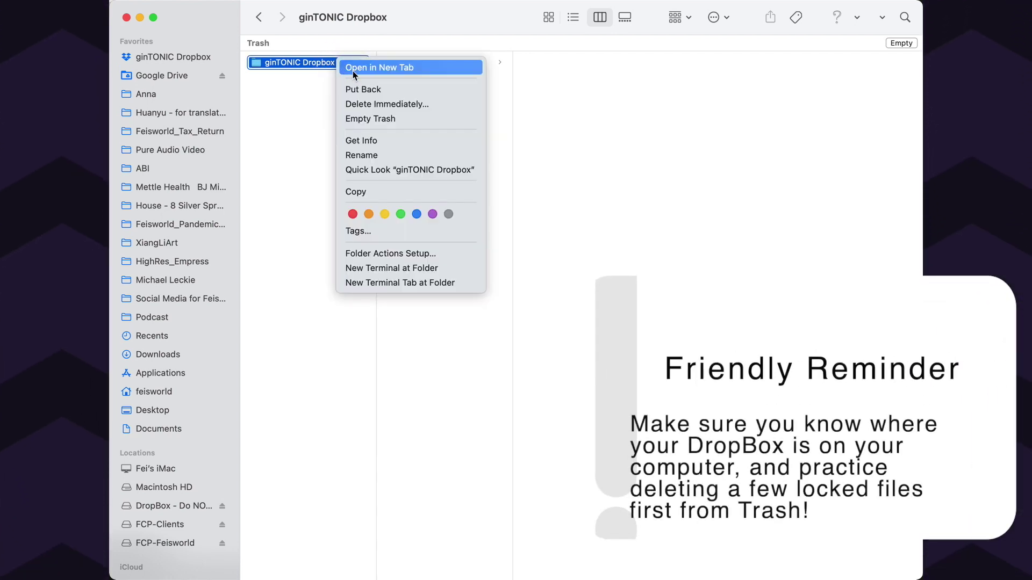
pyautogui.click(382, 119)
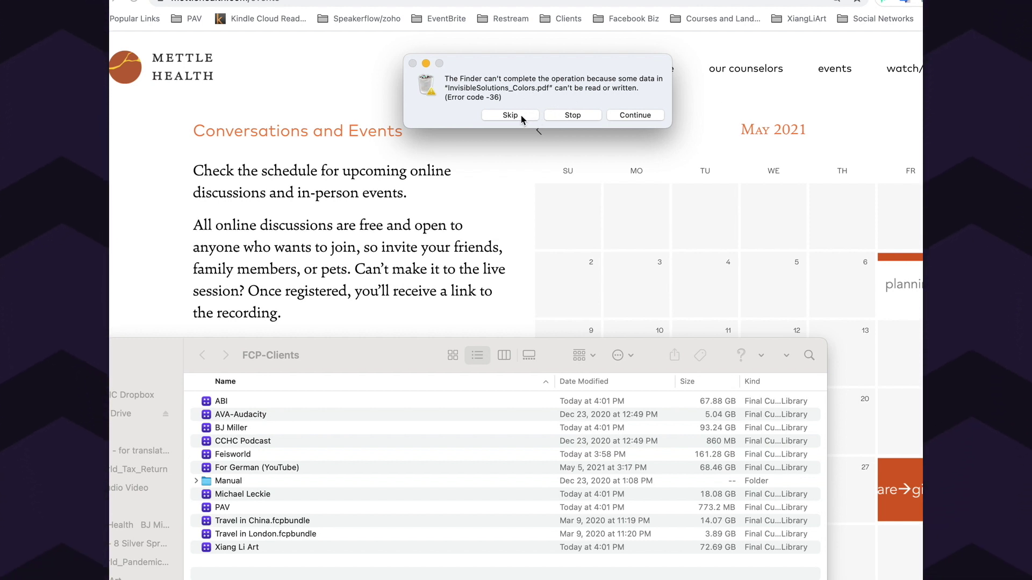
# Skip the InvisibleSolutions_Colors.pdf error -36 and stop at the 'Colors is in use' alert
pyautogui.click(521, 115)
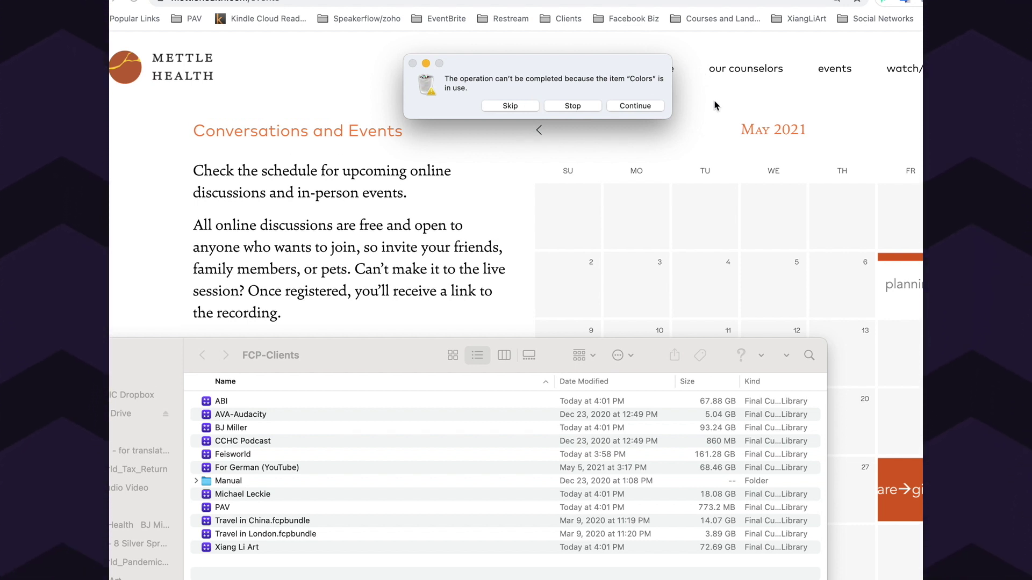
pyautogui.click(588, 108)
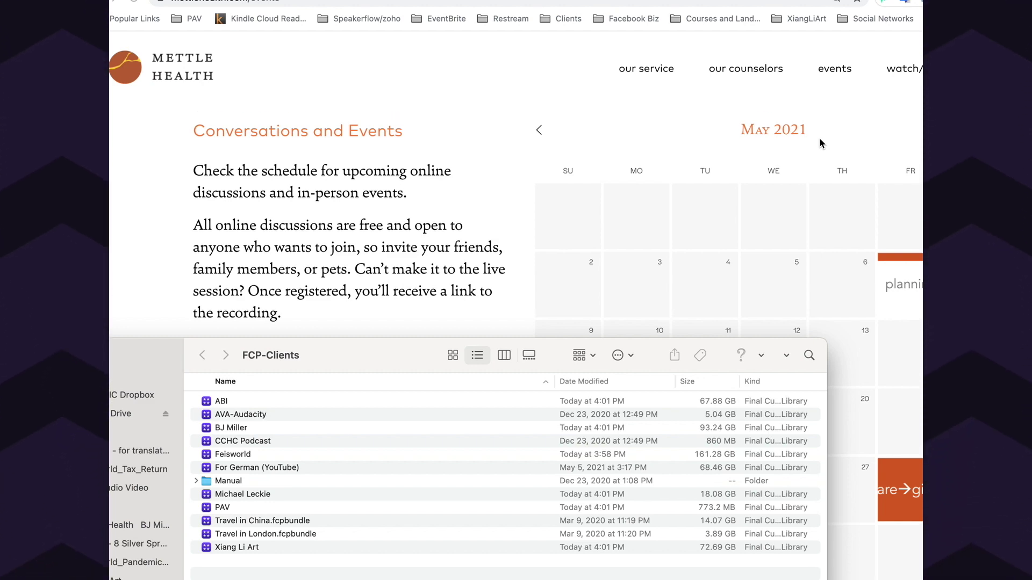
# Move the FCP-Clients window up and out of the way of the Trash window
pyautogui.moveTo(410, 366); pyautogui.dragTo(499, 161)
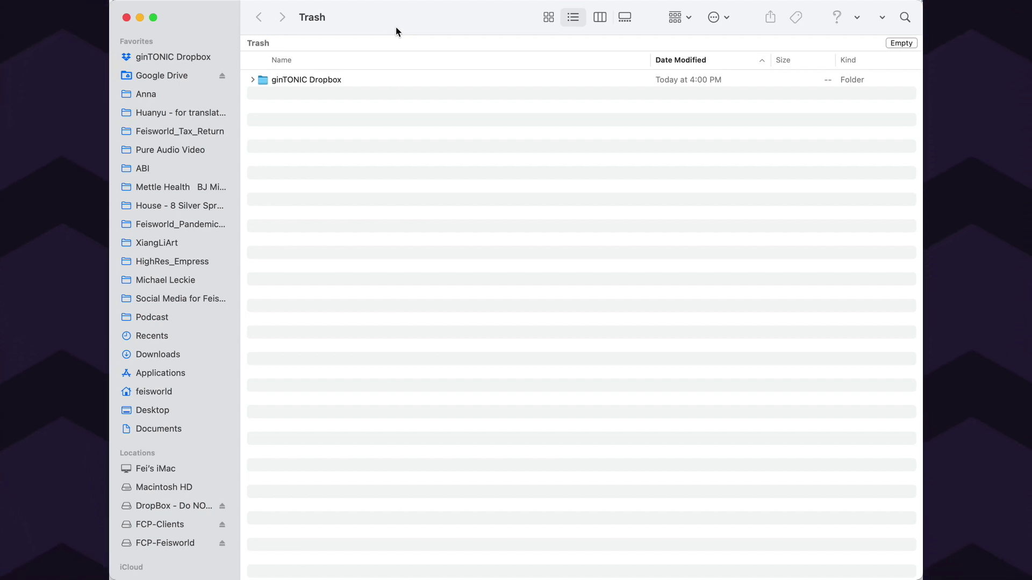
# Expand ginTONIC Dropbox, Client Work, Merriweather, Logos, SupportingGraphics and Video for B-Roll folders
pyautogui.click(253, 80)
pyautogui.click(273, 107)
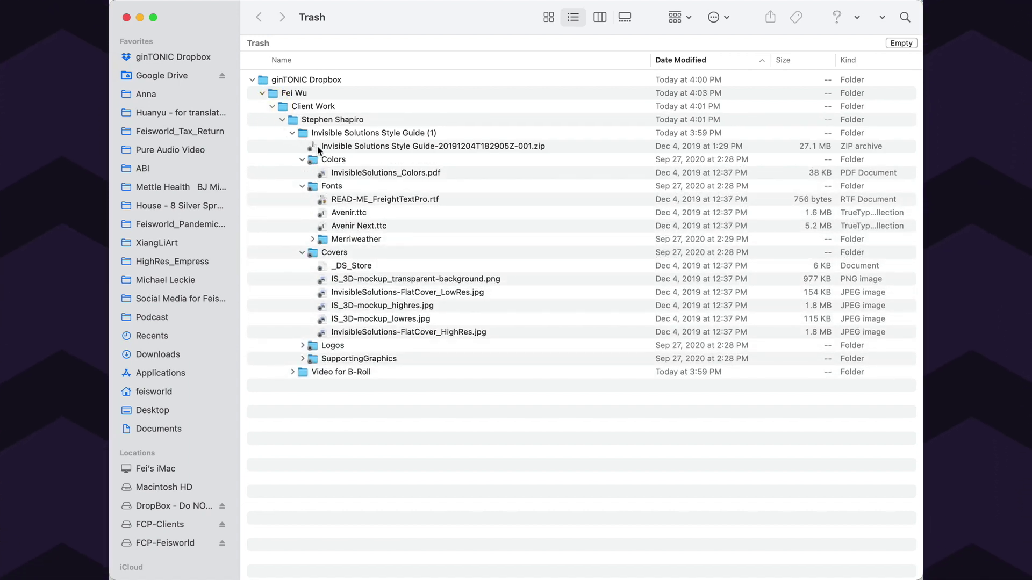
pyautogui.click(312, 240)
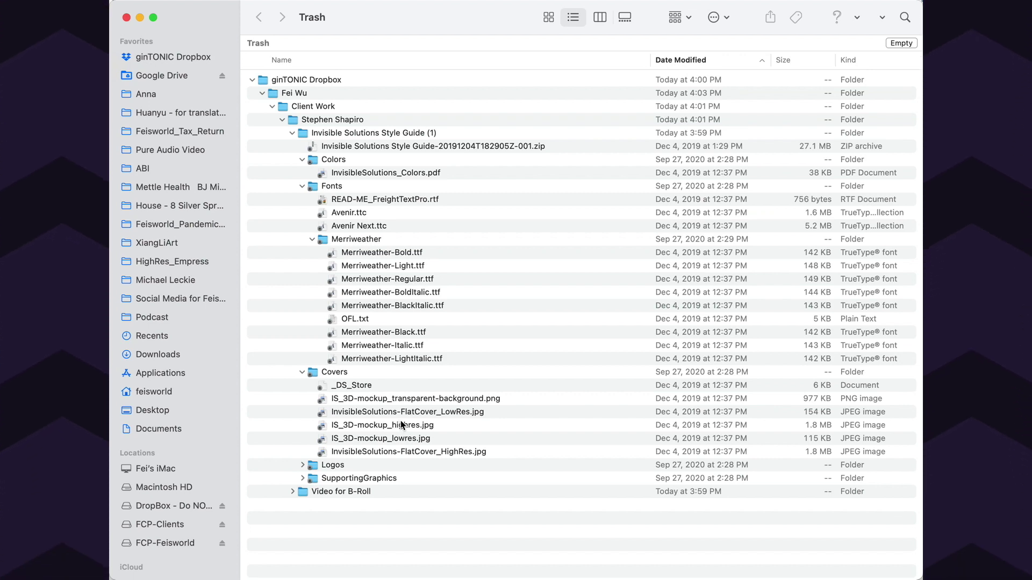
pyautogui.keyDown('alt'); pyautogui.click(302, 465); pyautogui.keyUp('alt')
pyautogui.scroll(-5, 310, 488)
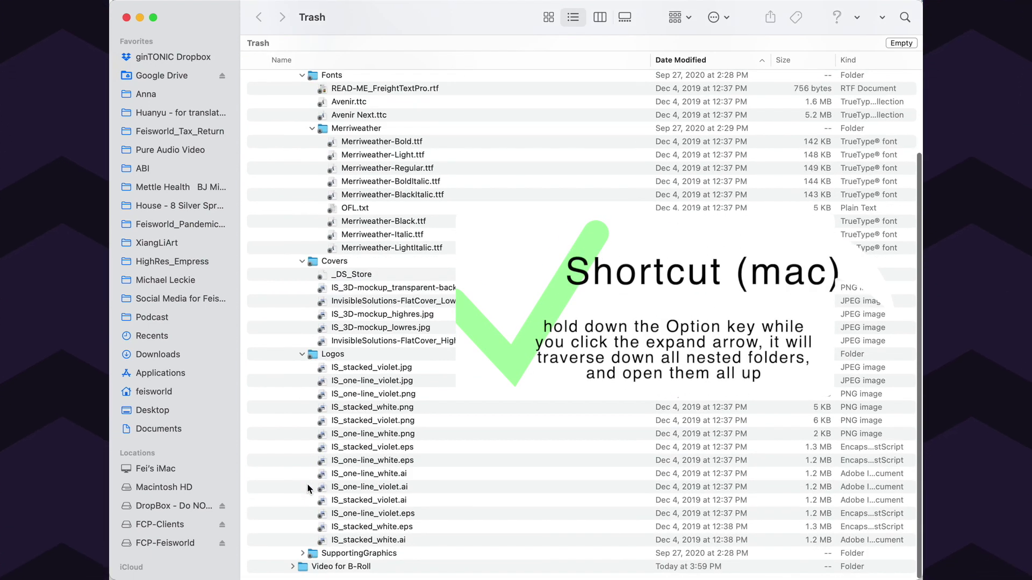
pyautogui.keyDown('alt'); pyautogui.click(302, 553); pyautogui.keyUp('alt')
pyautogui.scroll(-8, 456, 475)
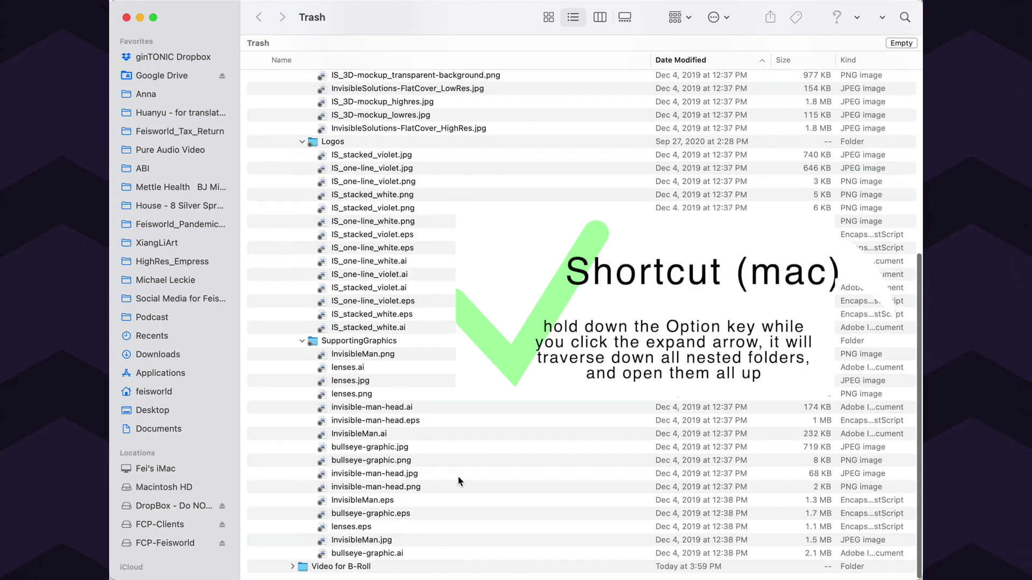
pyautogui.keyDown('alt'); pyautogui.click(293, 567); pyautogui.keyUp('alt')
pyautogui.scroll(-20, 407, 519)
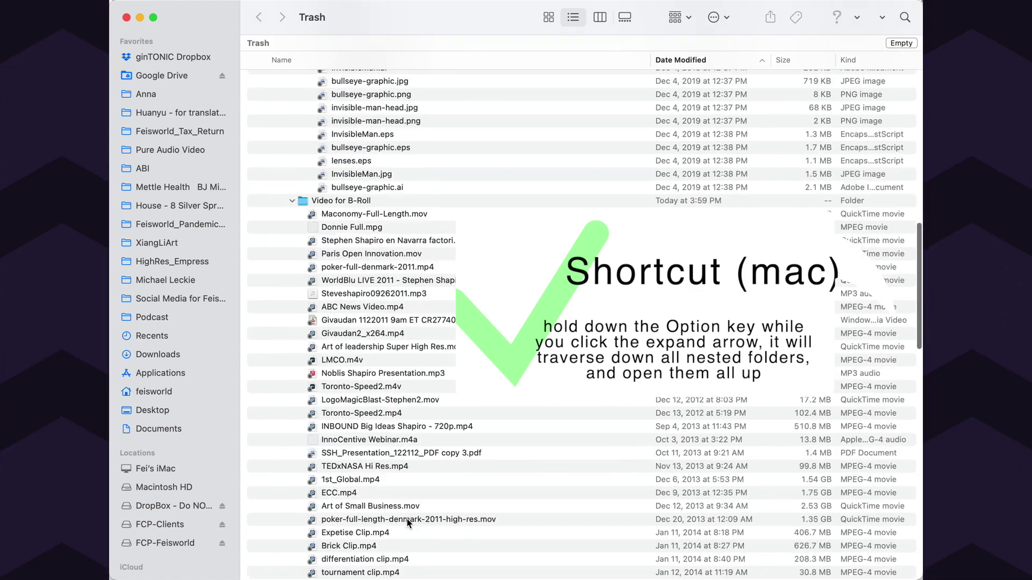
pyautogui.scroll(-20, 407, 519)
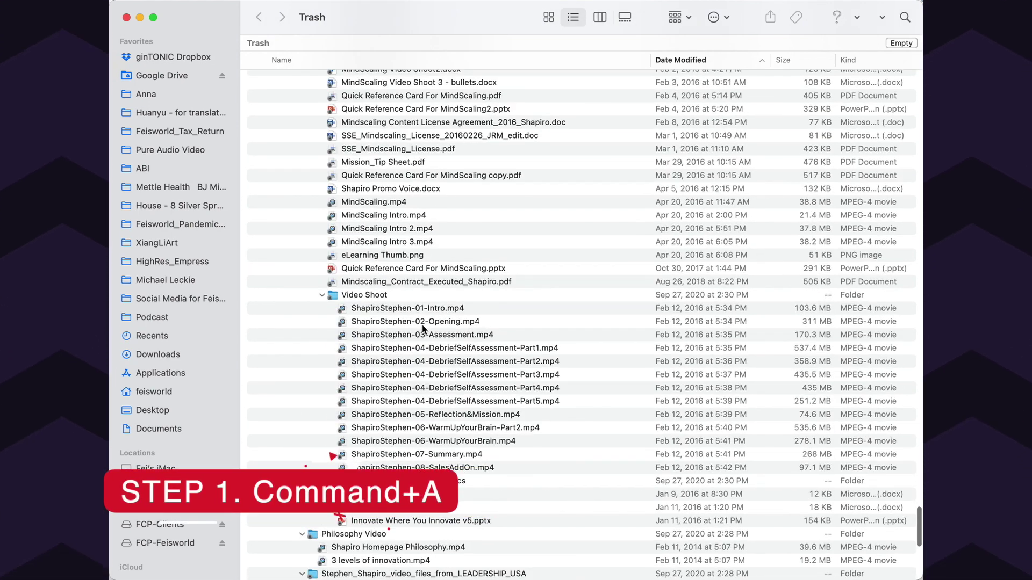
# Select all 533 Trash items and clear their Locked checkbox in the combined info window
pyautogui.press('super+a')
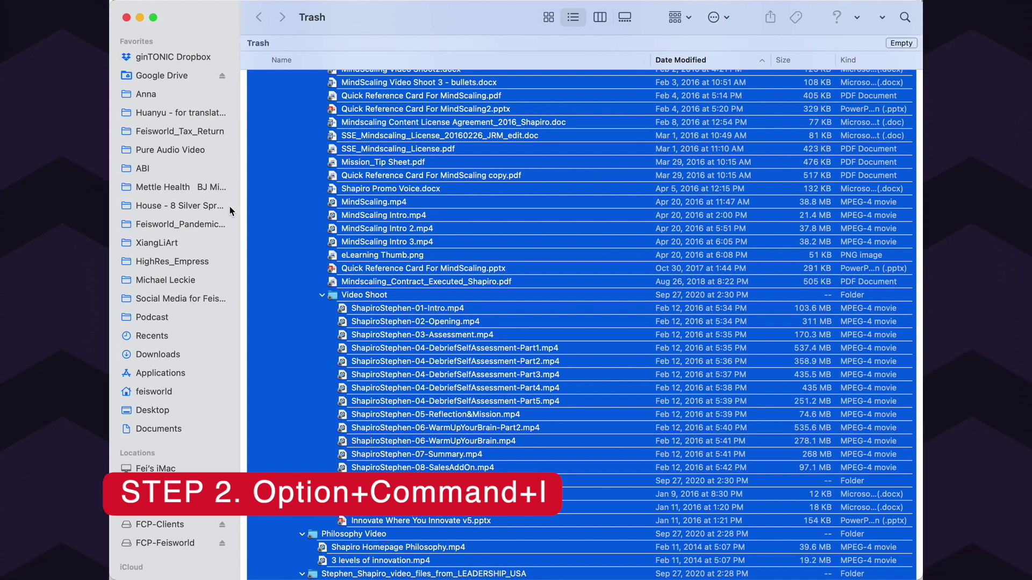
pyautogui.press('alt+super+i')
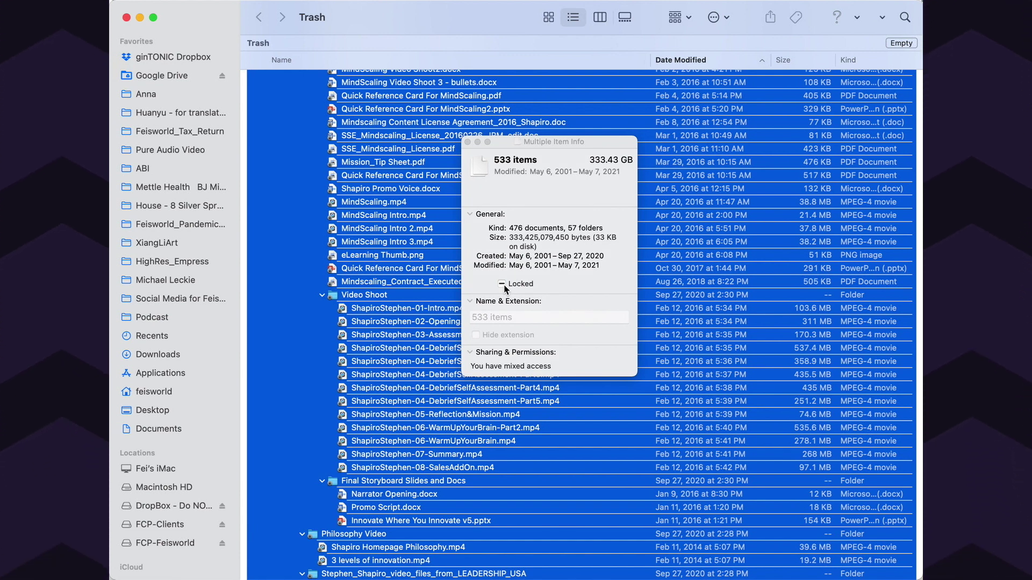
pyautogui.click(503, 284)
pyautogui.click(503, 284)
pyautogui.click(467, 141)
pyautogui.scroll(15, 402, 240)
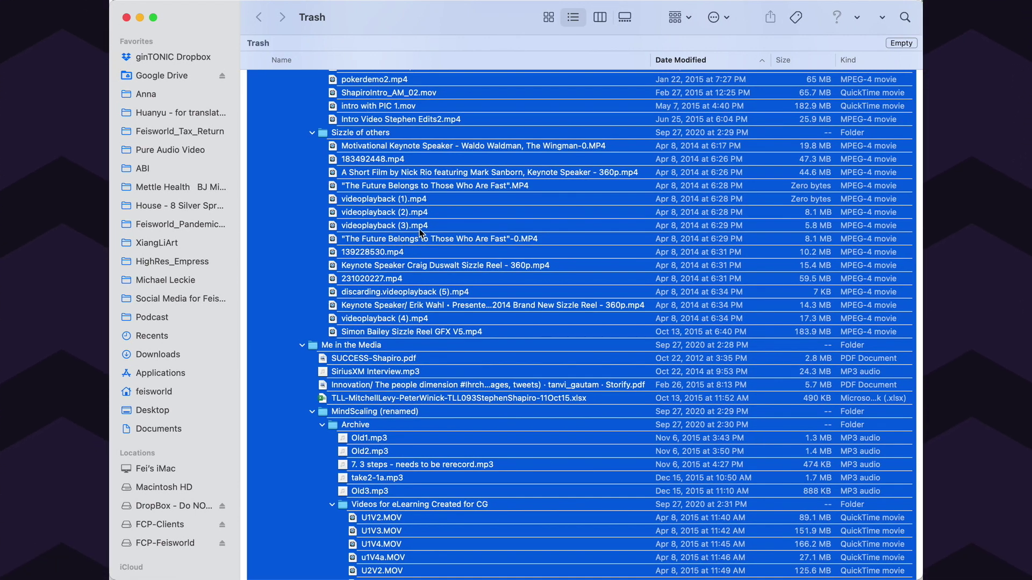
# Permanently delete the selected items, confirm emptying the Trash, and close the window
pyautogui.rightClick(446, 215)
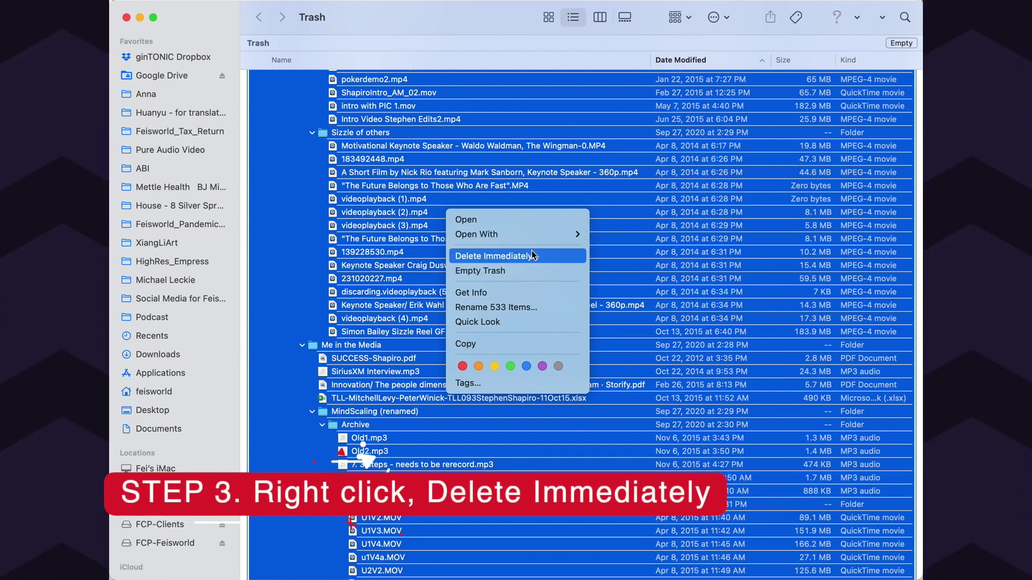
pyautogui.click(556, 257)
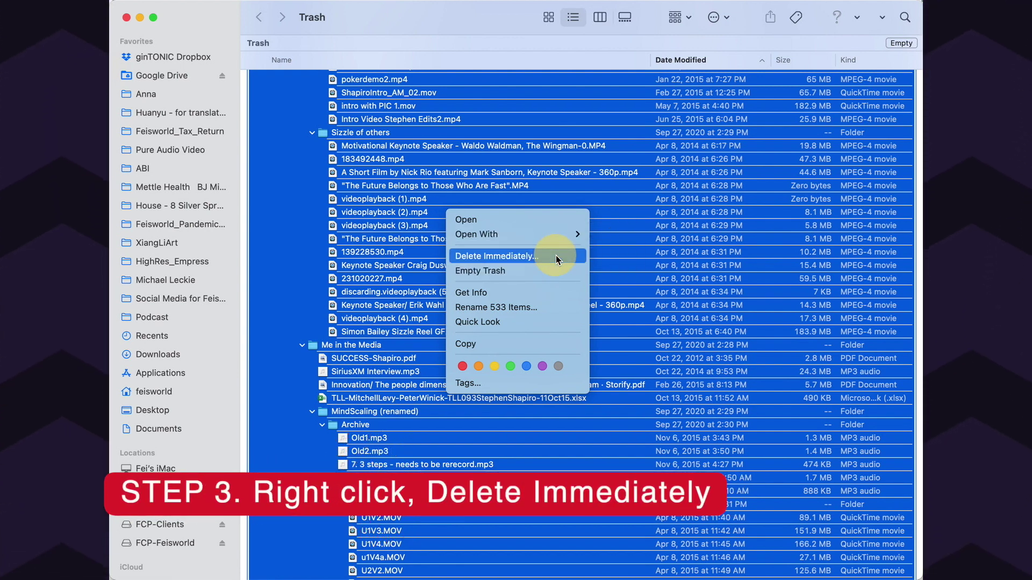
pyautogui.click(535, 271)
pyautogui.click(548, 229)
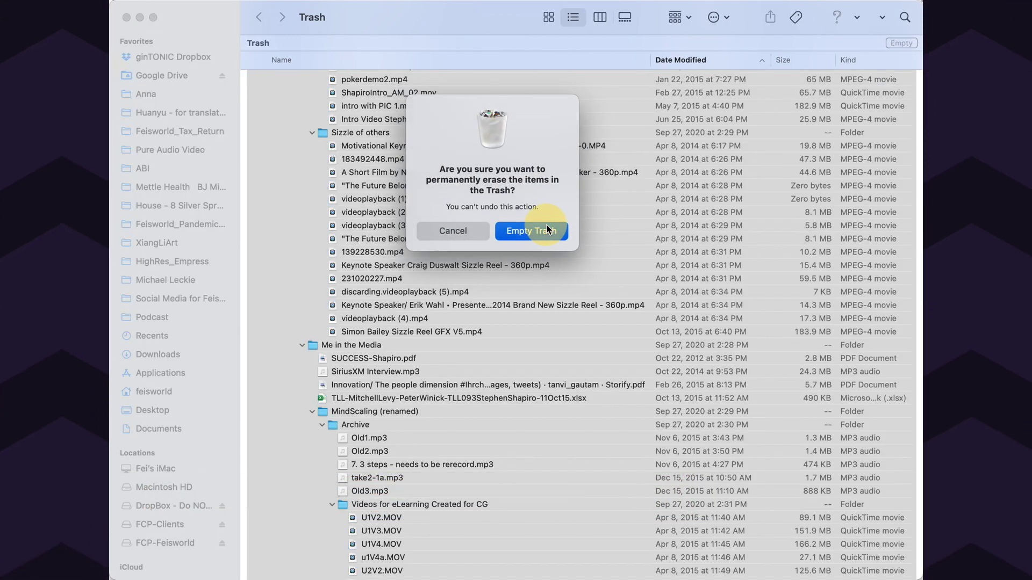
pyautogui.press('super+w')
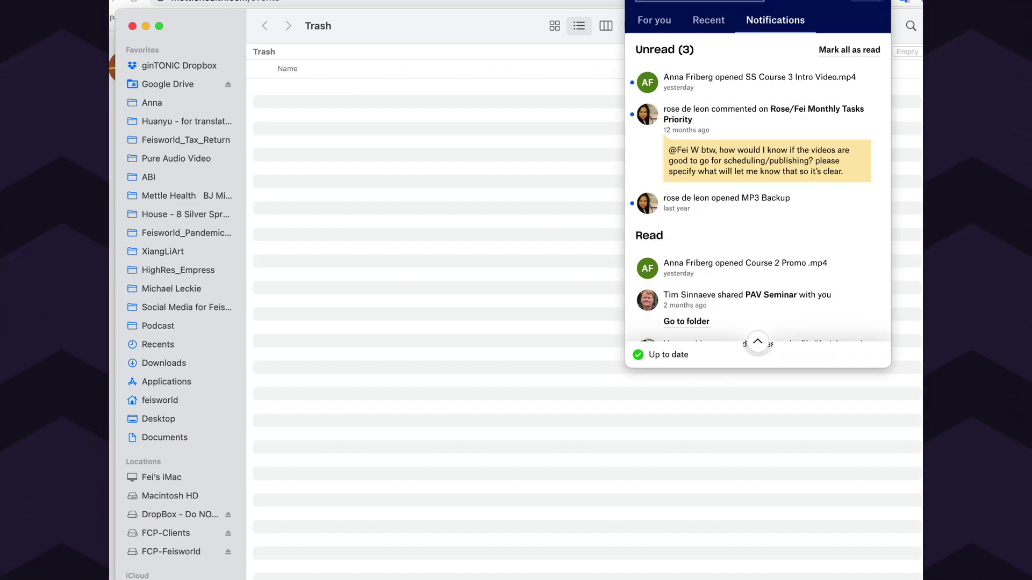
pyautogui.click(874, 1)
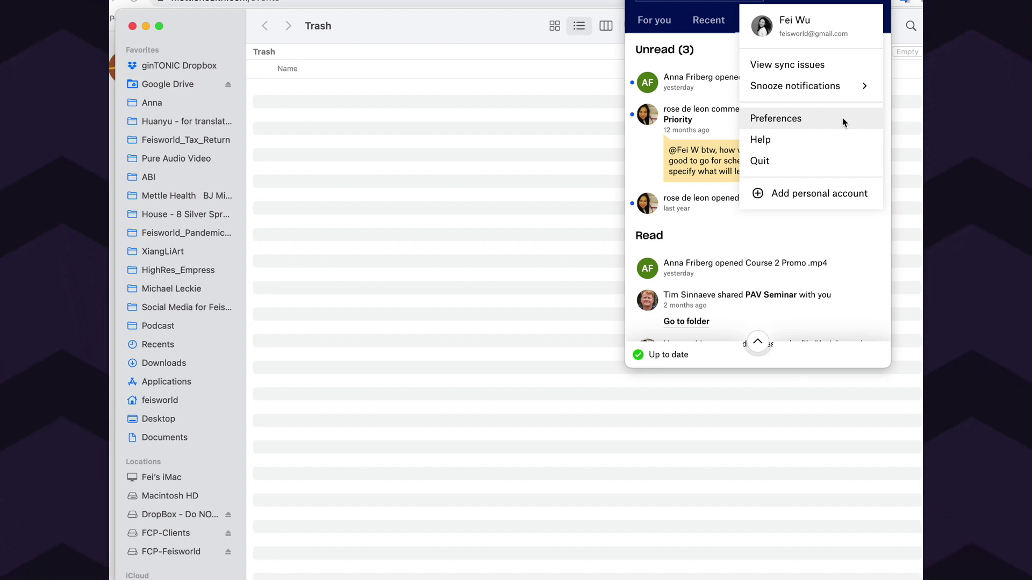
pyautogui.click(510, 178)
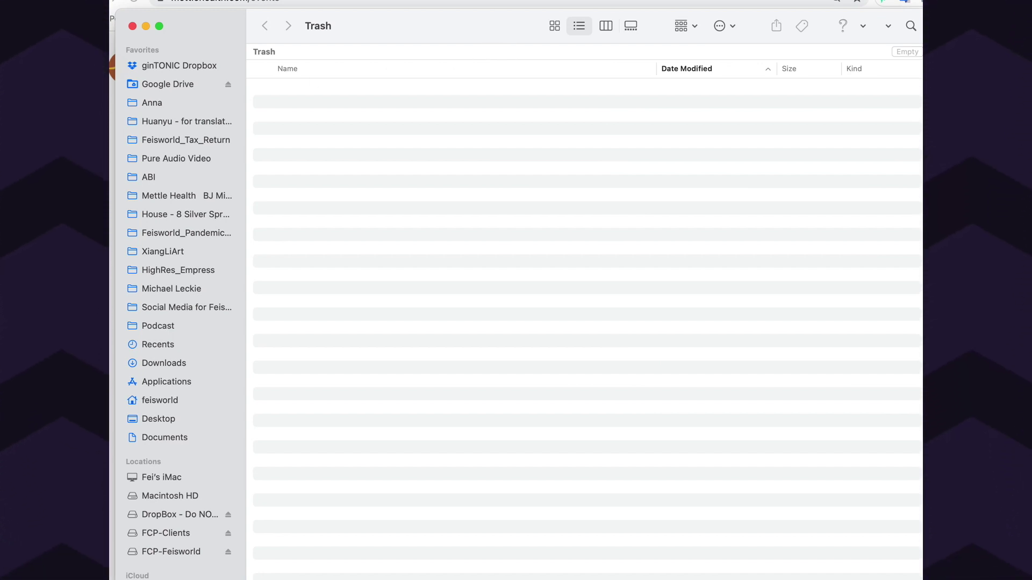
# Show ginTONIC Dropbox from the Favorites sidebar, listing Fei Wu, Feisworld, Music Projects and TEMP
pyautogui.click(149, 65)
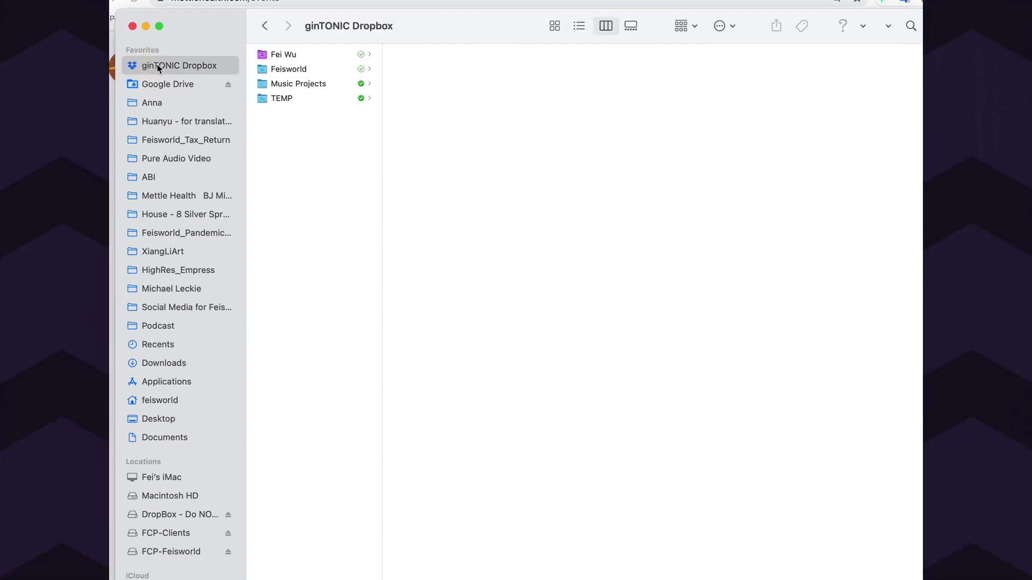